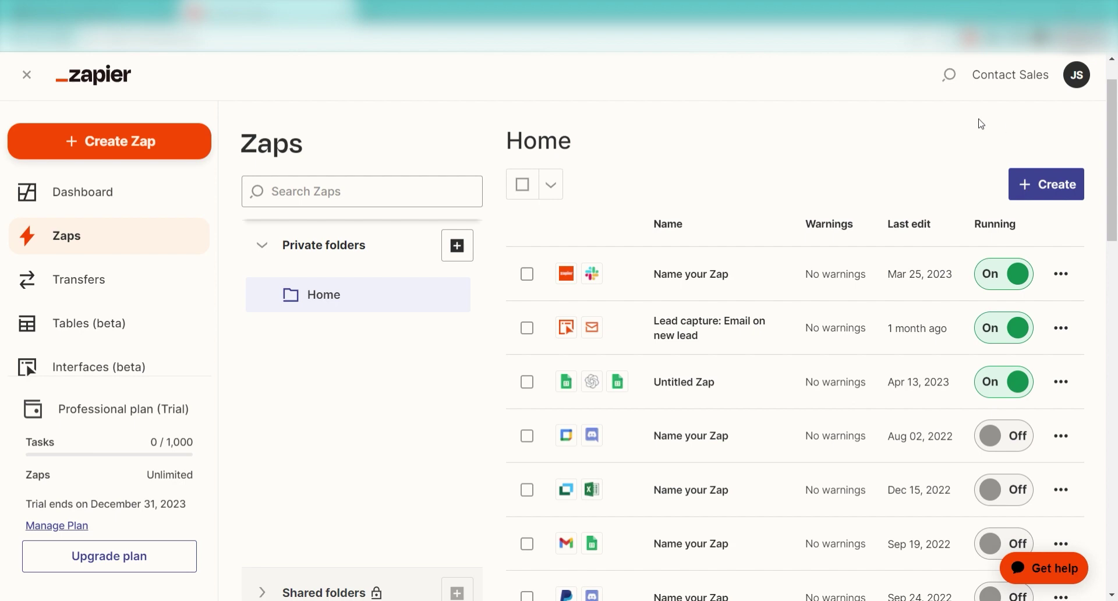
Create a new Zap with Airtable as the trigger app and New Record as the trigger event.
{"action": "left_click", "coordinate": [201, 155]}
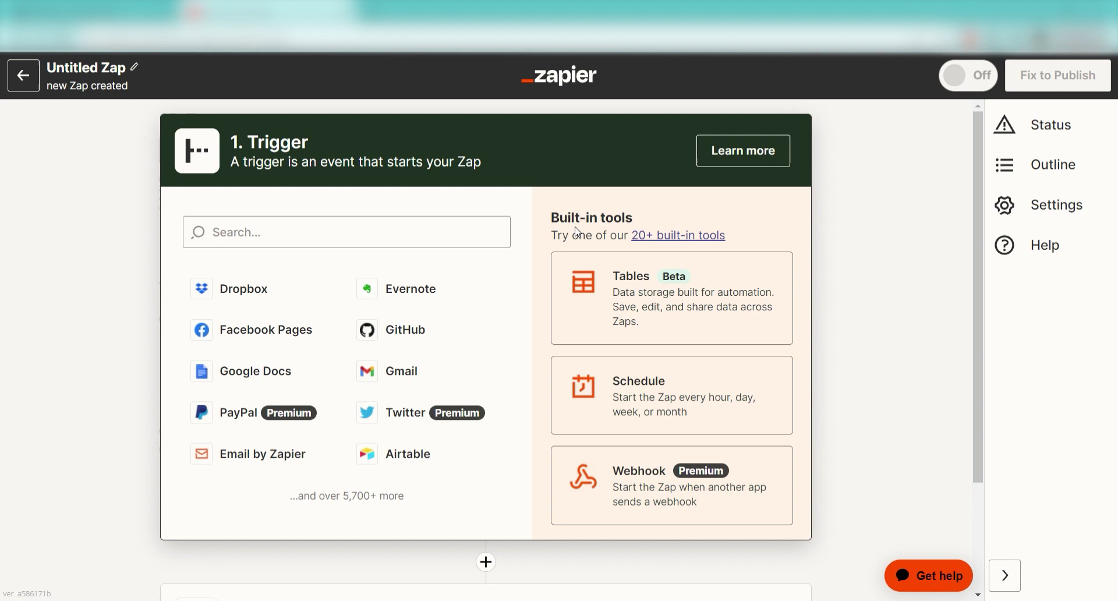
{"action": "left_click", "coordinate": [478, 229]}
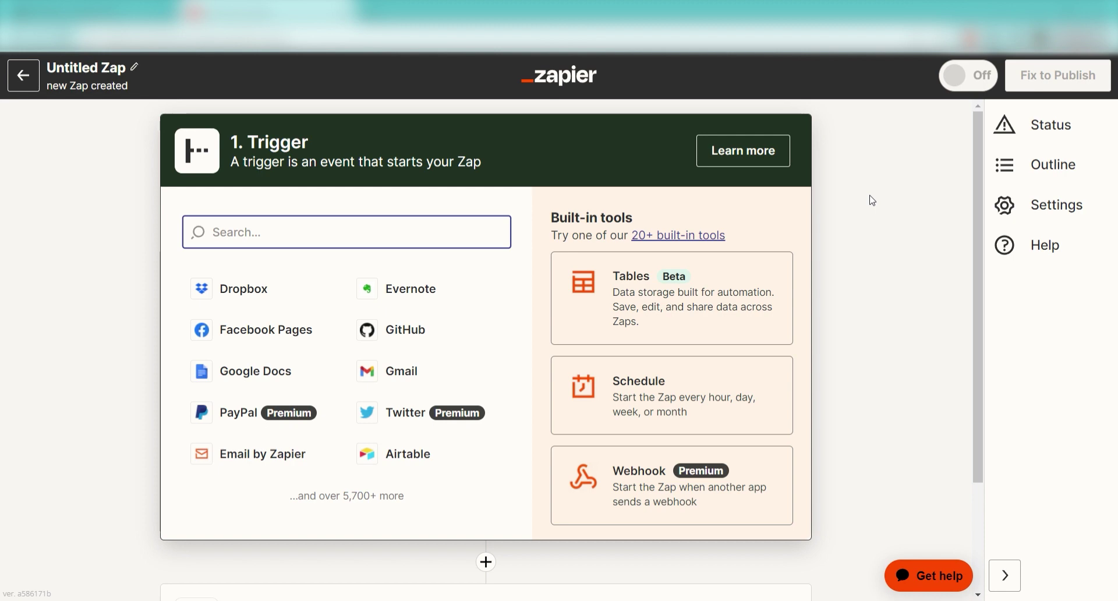
{"action": "type", "text": "airtable"}
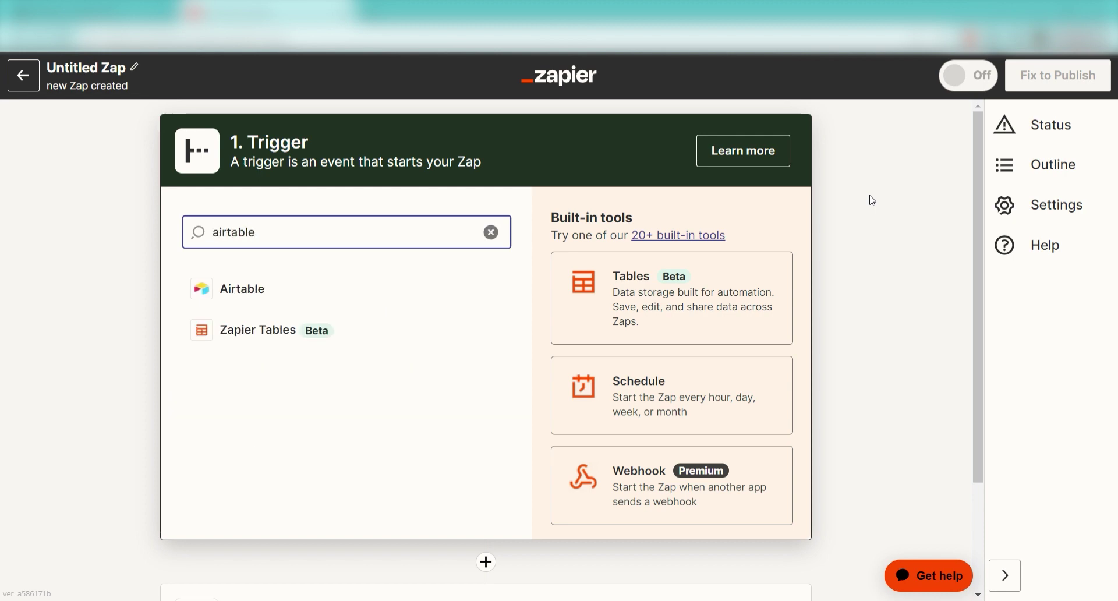
{"action": "left_click", "coordinate": [361, 290]}
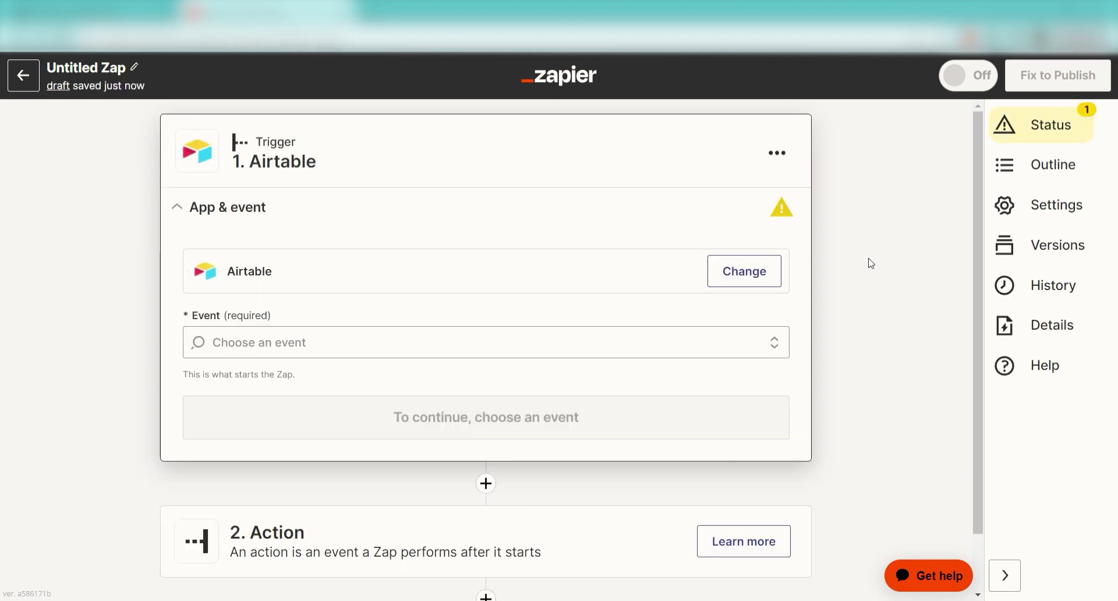
{"action": "left_click", "coordinate": [774, 347]}
{"action": "left_click", "coordinate": [707, 367]}
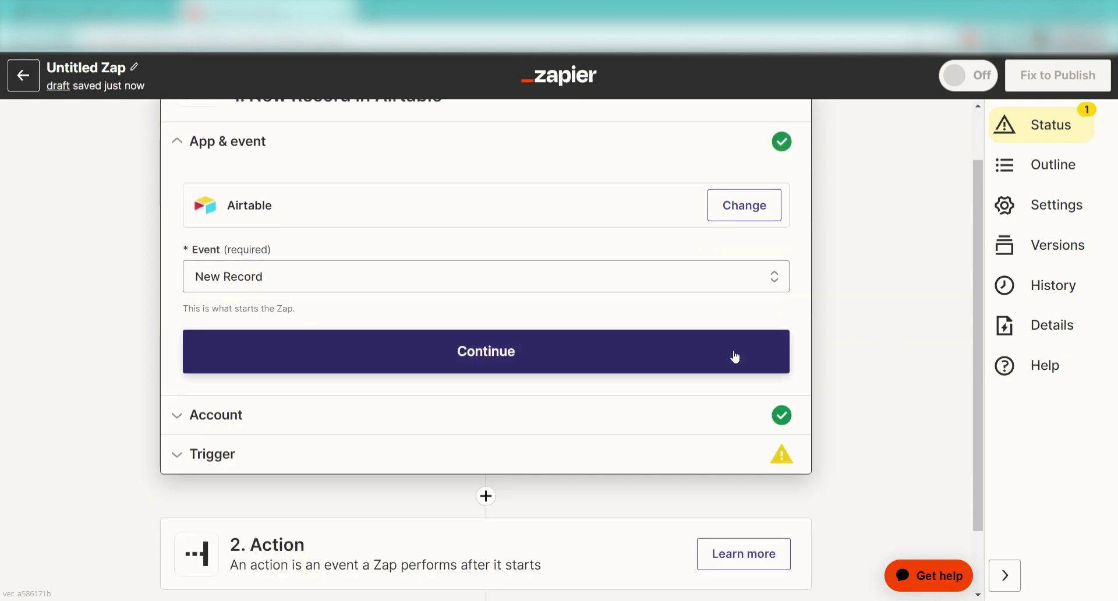
{"action": "left_click", "coordinate": [733, 353]}
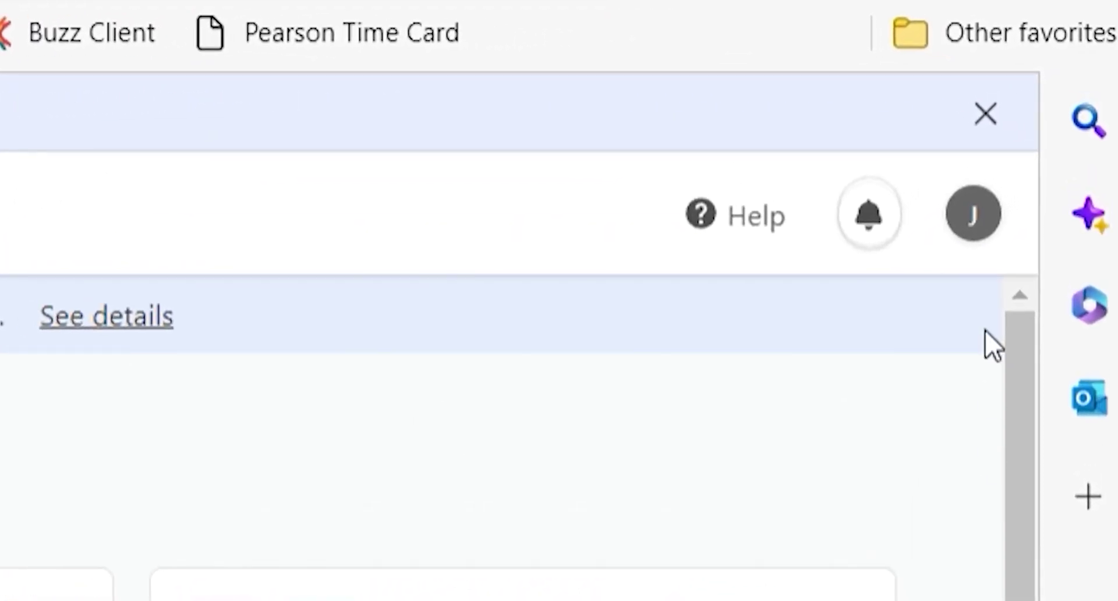
Switch to Airtable and open the account page to get the API key.
{"action": "left_click", "coordinate": [986, 226]}
{"action": "left_click", "coordinate": [668, 450]}
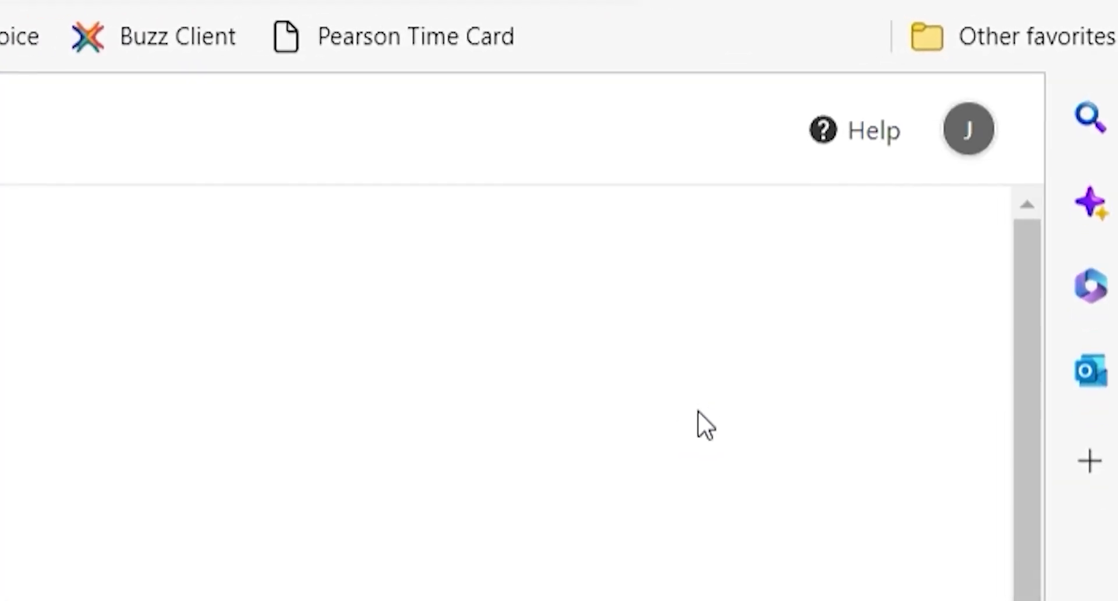
{"action": "scroll", "coordinate": [719, 301], "scroll_direction": "down", "scroll_amount": 5}
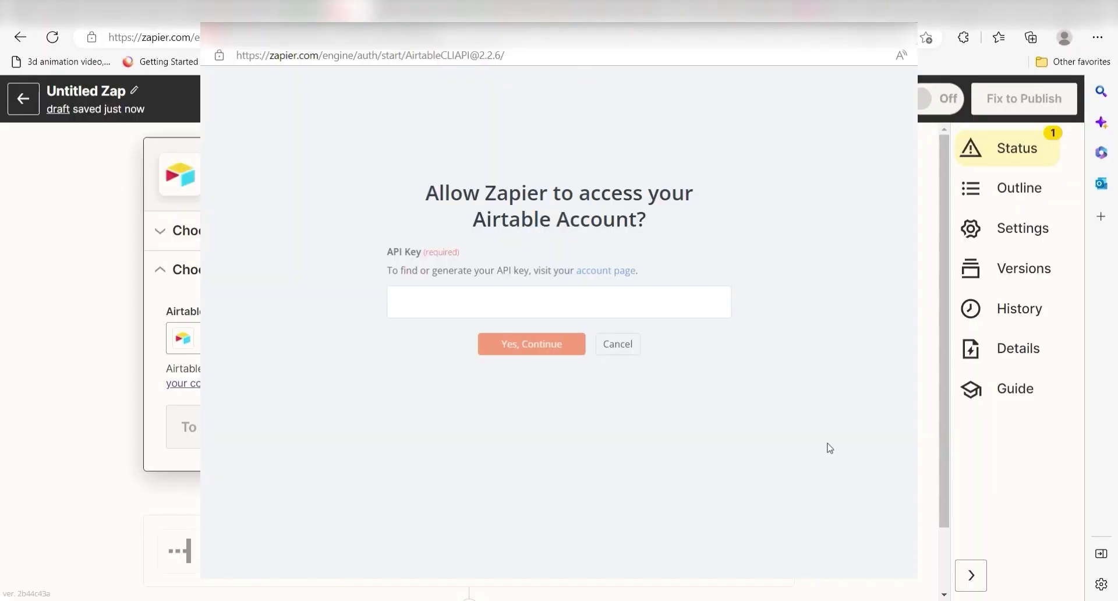
Paste the Airtable API key into Zapier's access request, authorise it and continue with the connected account.
{"action": "left_click", "coordinate": [669, 305]}
{"action": "key", "text": "ctrl+v"}
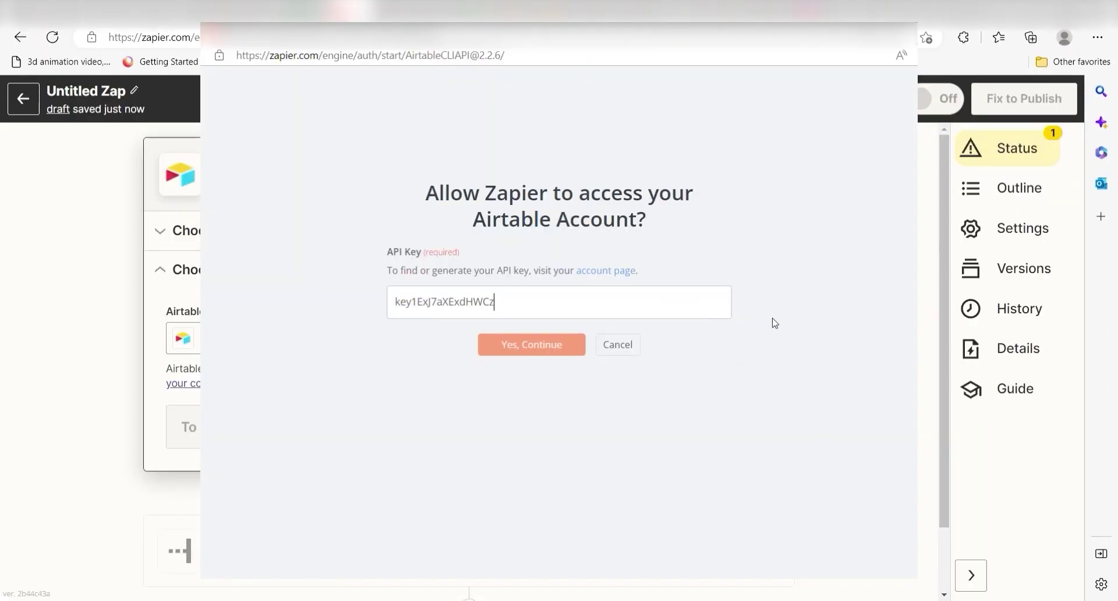
{"action": "key", "text": "Return"}
{"action": "left_click", "coordinate": [224, 424]}
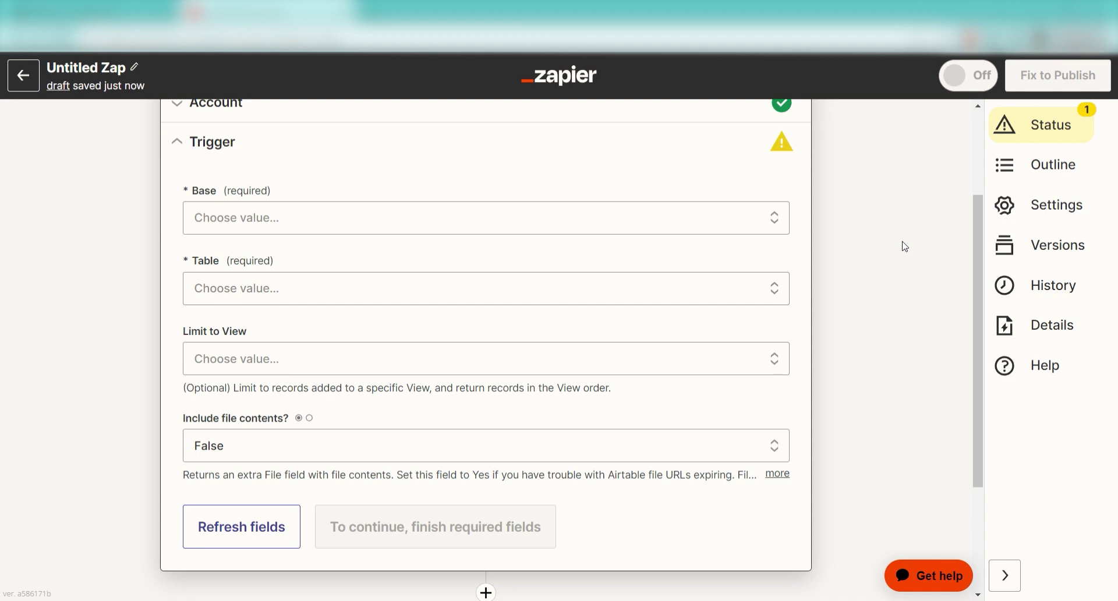
Set the trigger's base to Zapier Project and its table to Projects, and continue to the test.
{"action": "left_click", "coordinate": [708, 222]}
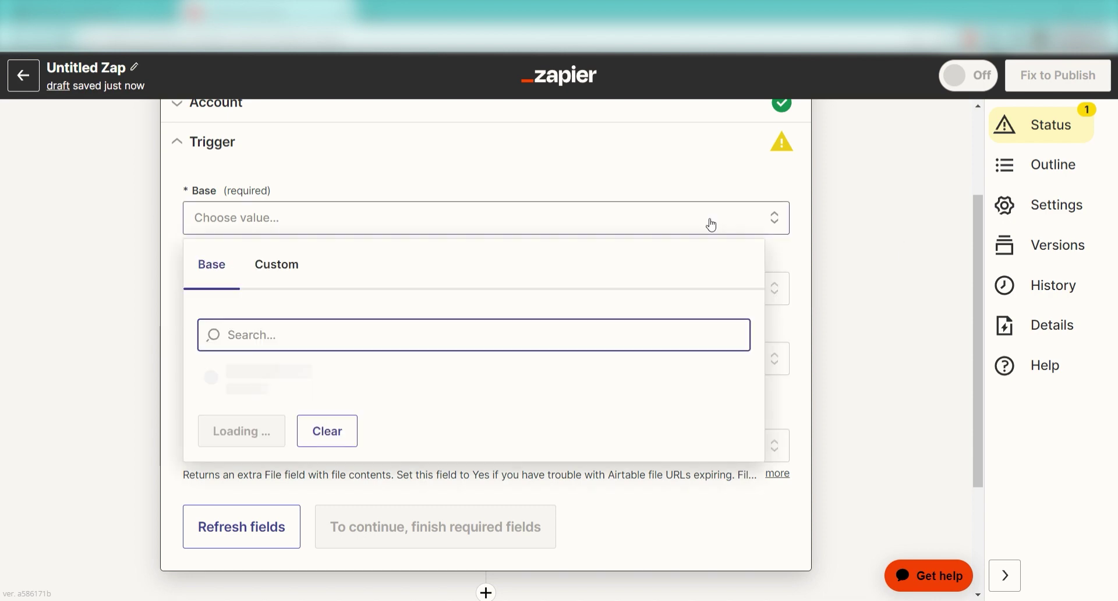
{"action": "left_click", "coordinate": [512, 374]}
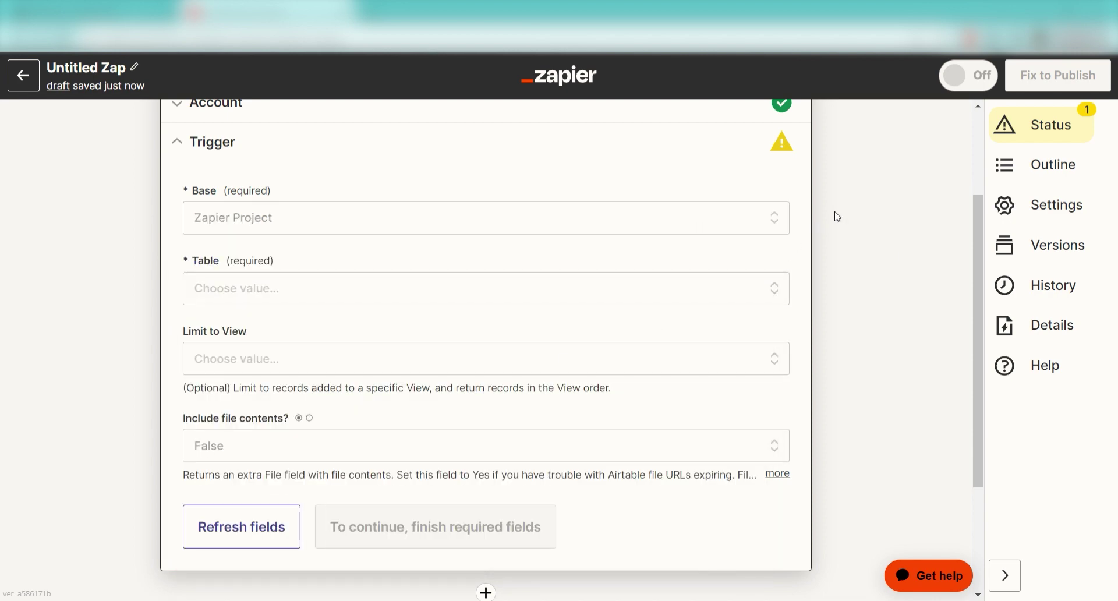
{"action": "left_click", "coordinate": [727, 288]}
{"action": "left_click", "coordinate": [524, 452]}
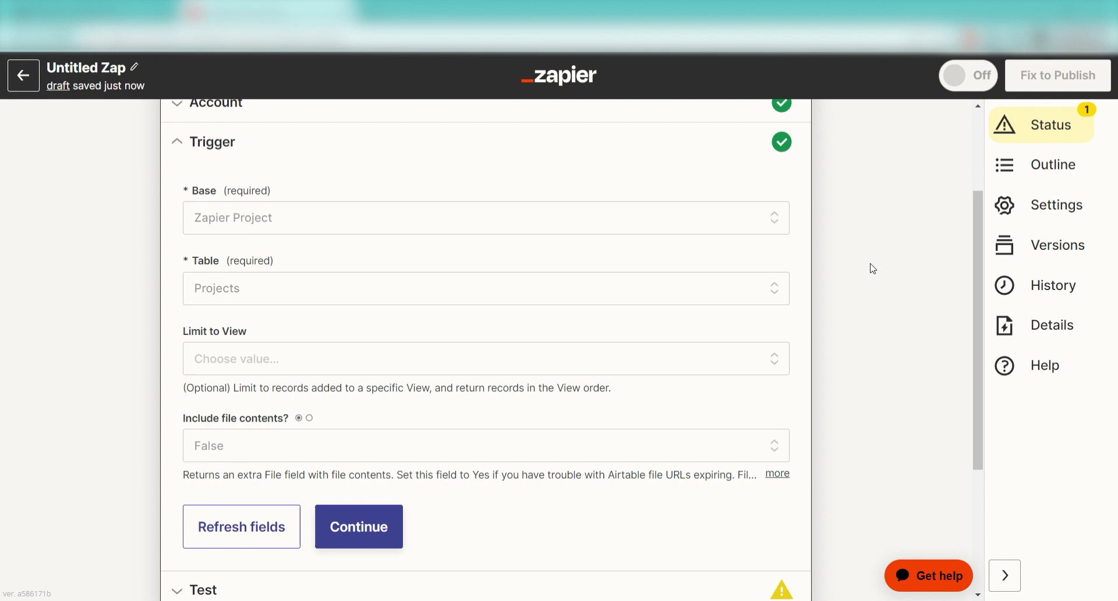
{"action": "left_click", "coordinate": [393, 519]}
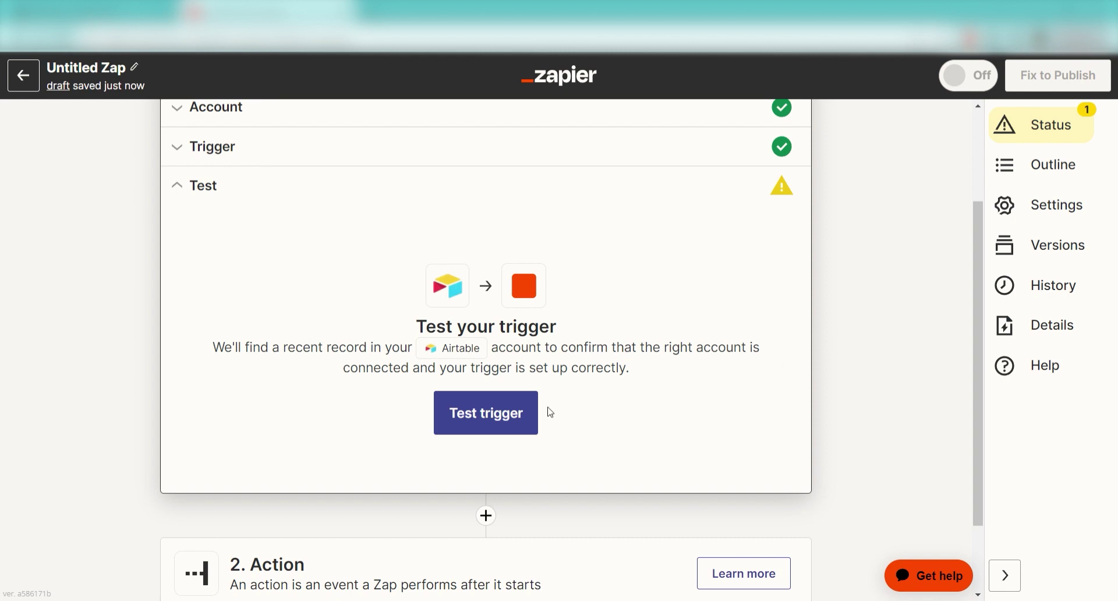
Test the Airtable trigger, review the sample record and continue to the action step.
{"action": "left_click", "coordinate": [514, 414]}
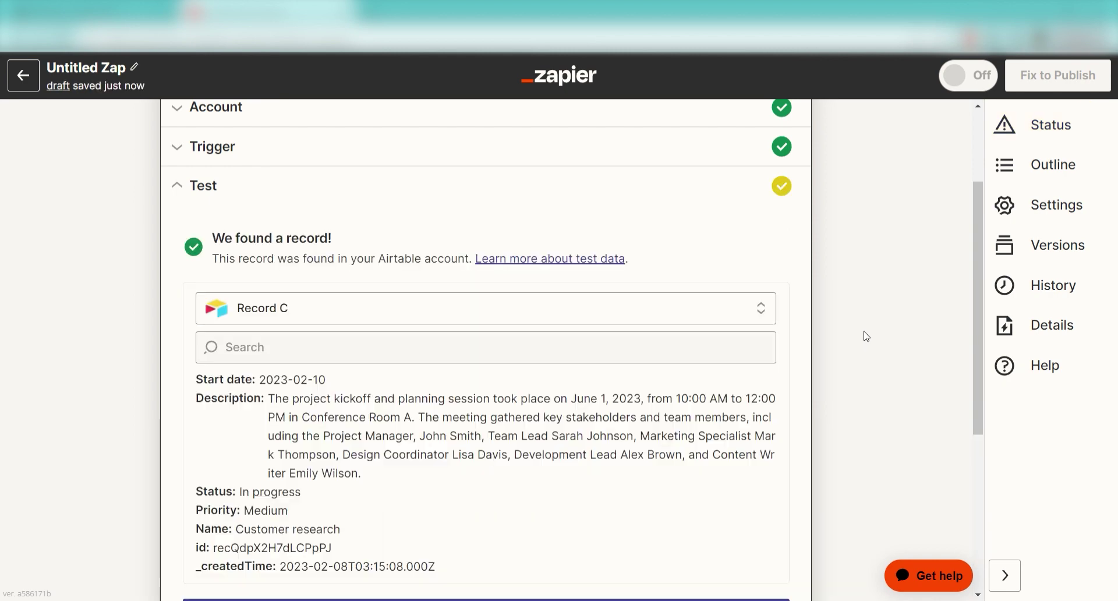
{"action": "left_click_drag", "start_coordinate": [976, 211], "coordinate": [976, 289]}
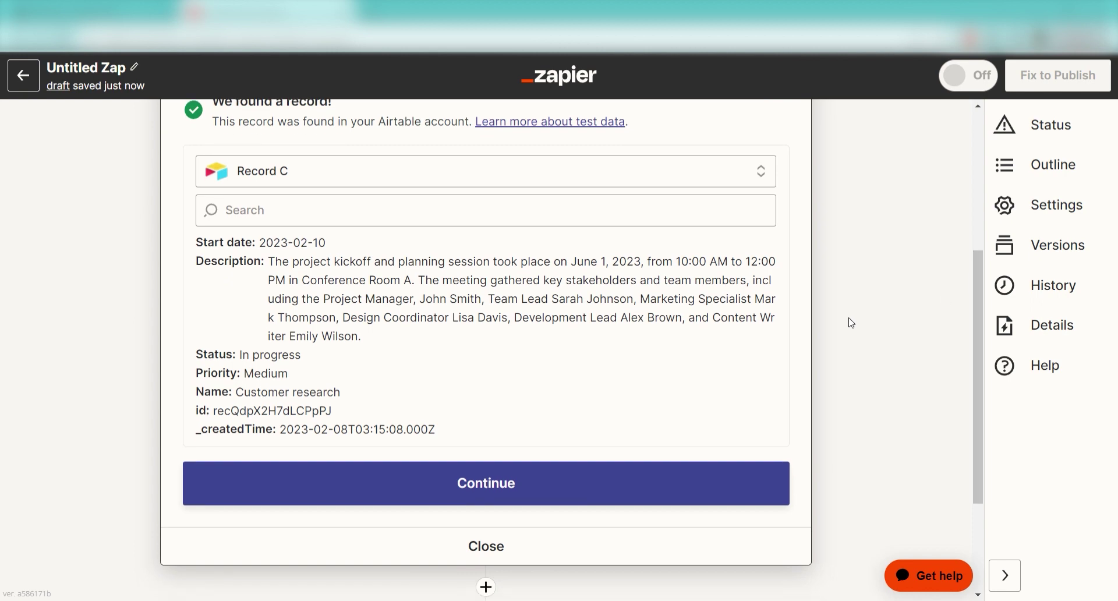
{"action": "left_click", "coordinate": [654, 479]}
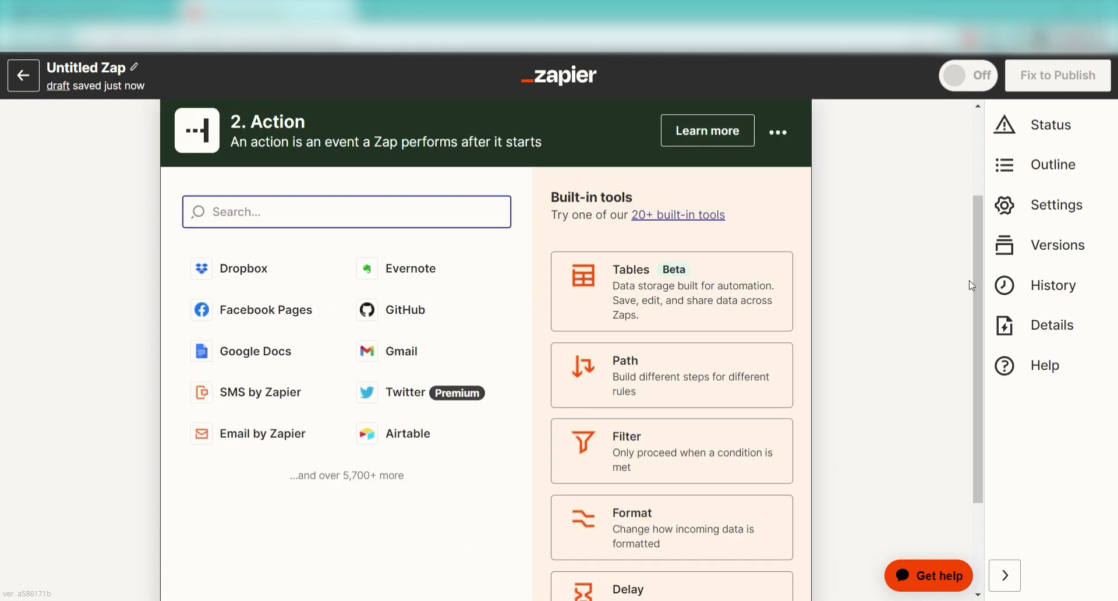
Choose ChatGPT as the action app with Conversation as the event, and continue to the account settings.
{"action": "type", "text": "chatgpt"}
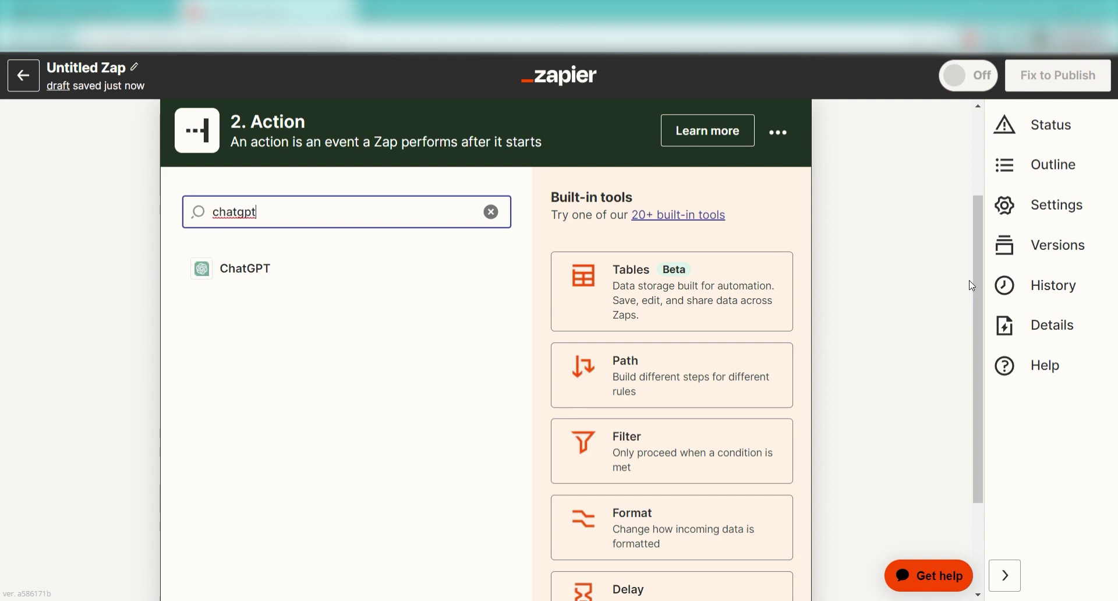
{"action": "left_click", "coordinate": [326, 276]}
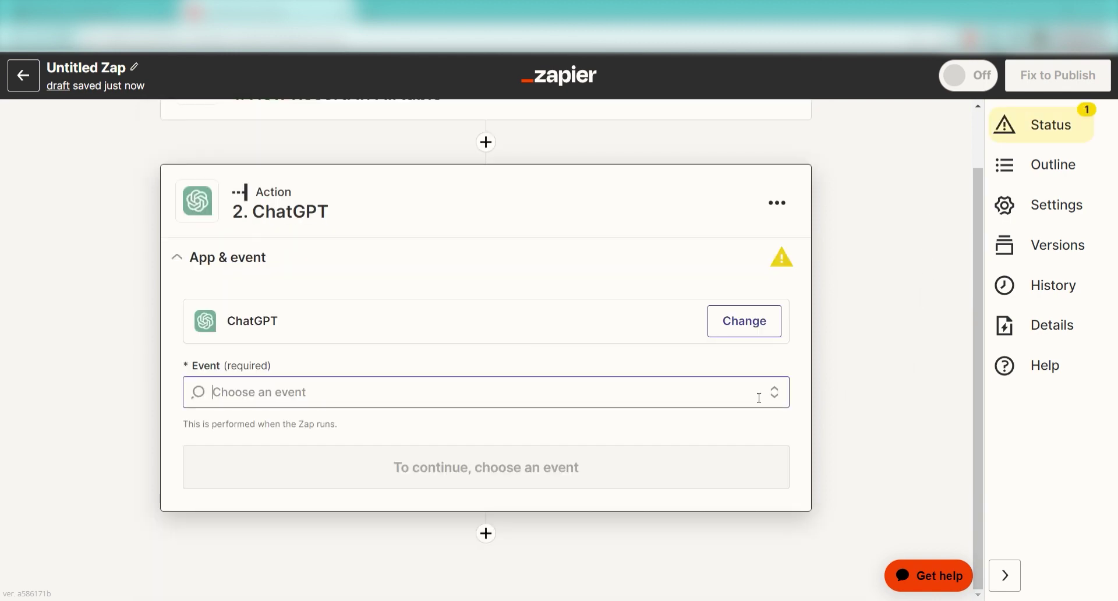
{"action": "left_click", "coordinate": [567, 450]}
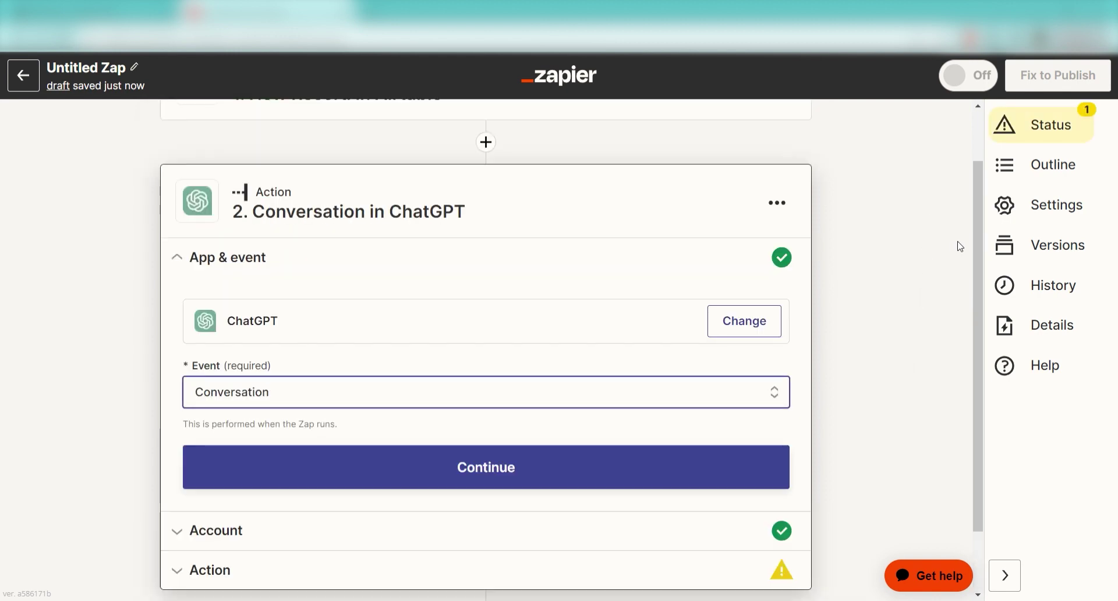
{"action": "left_click", "coordinate": [724, 464]}
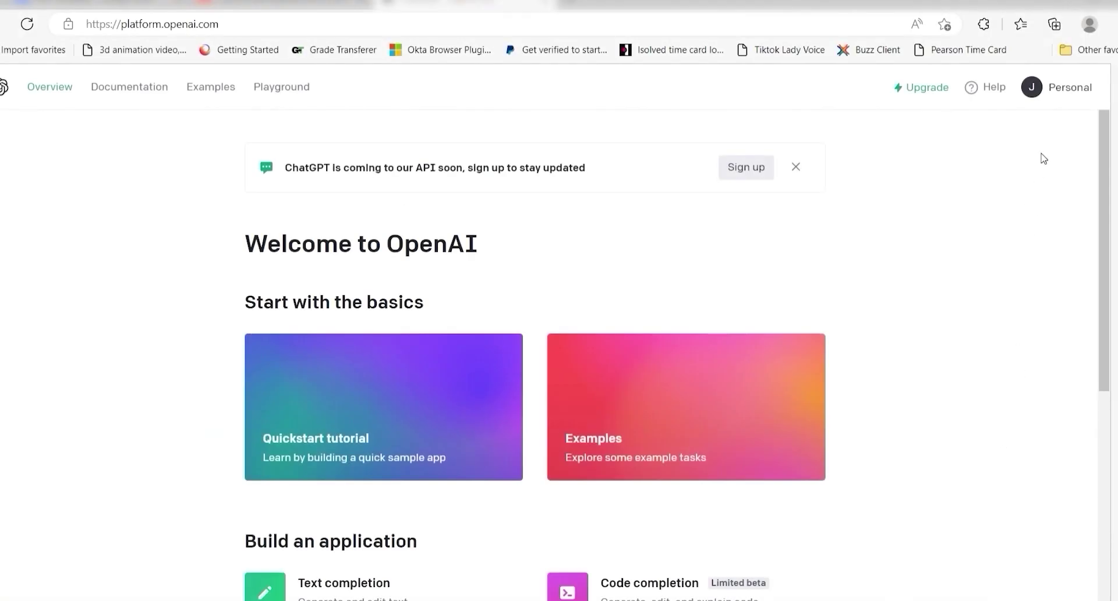
Switch to the OpenAI platform, create a new secret key on the API keys page and copy it.
{"action": "left_click", "coordinate": [1068, 87]}
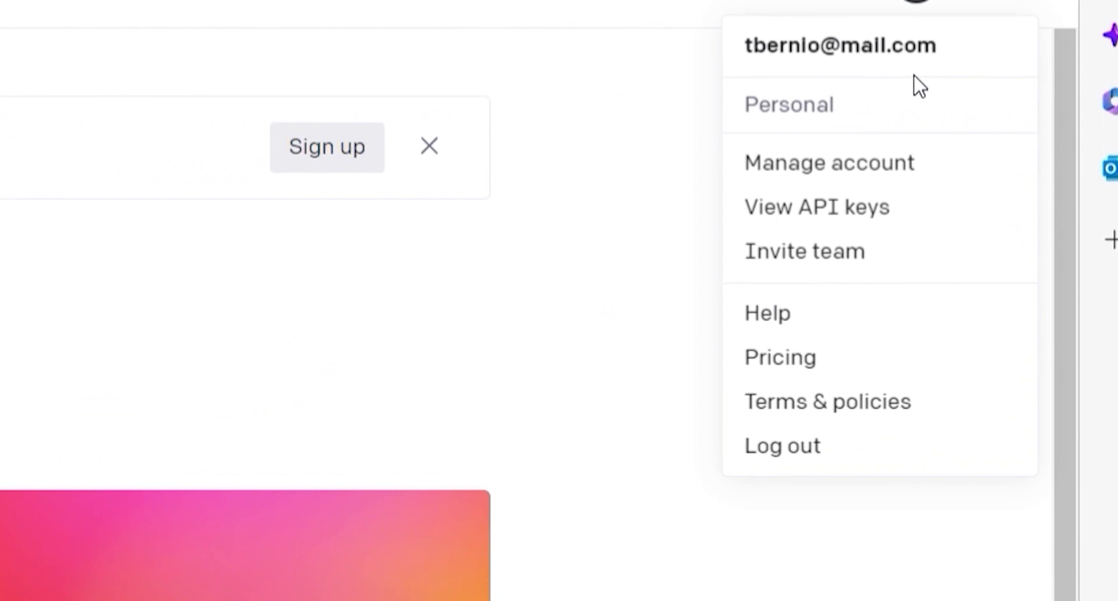
{"action": "left_click", "coordinate": [850, 209]}
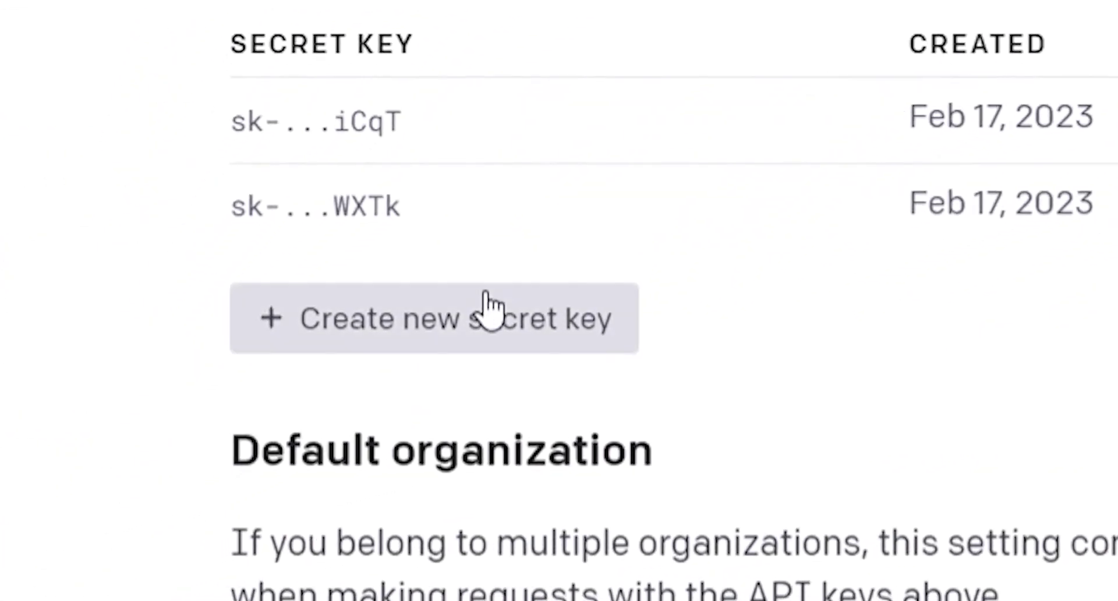
{"action": "left_click", "coordinate": [488, 309]}
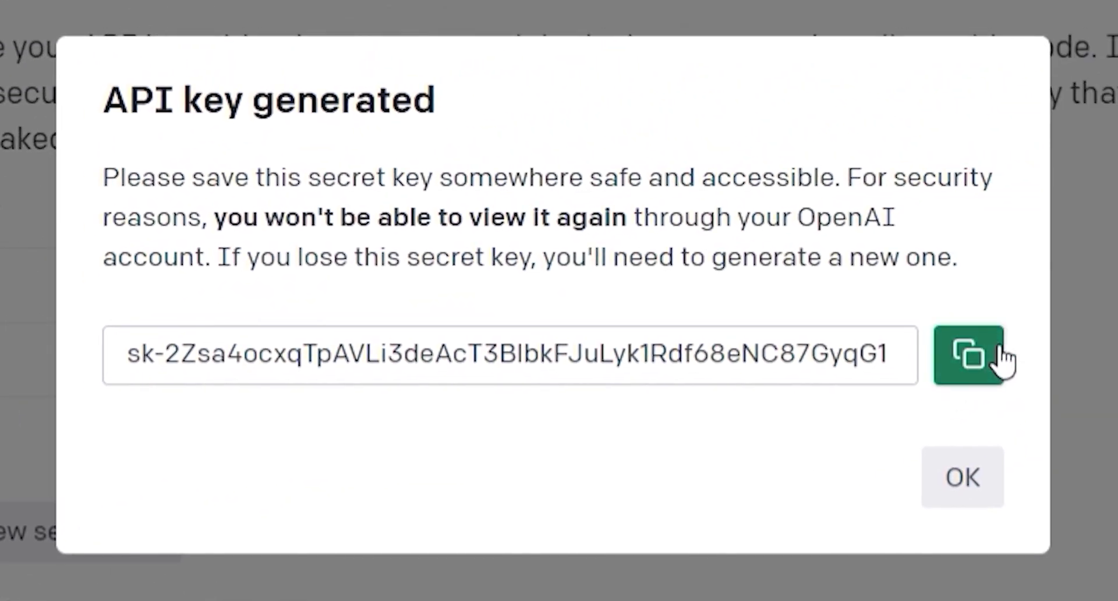
{"action": "left_click", "coordinate": [991, 286]}
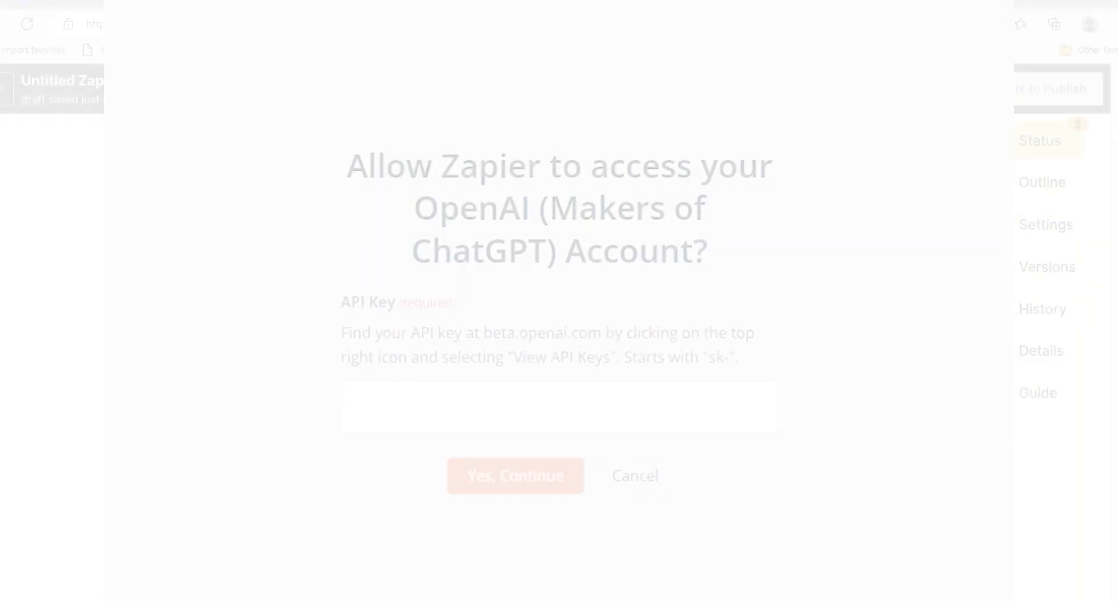
Paste the OpenAI API key into Zapier's access request and continue with the connected ChatGPT account.
{"action": "left_click", "coordinate": [652, 415]}
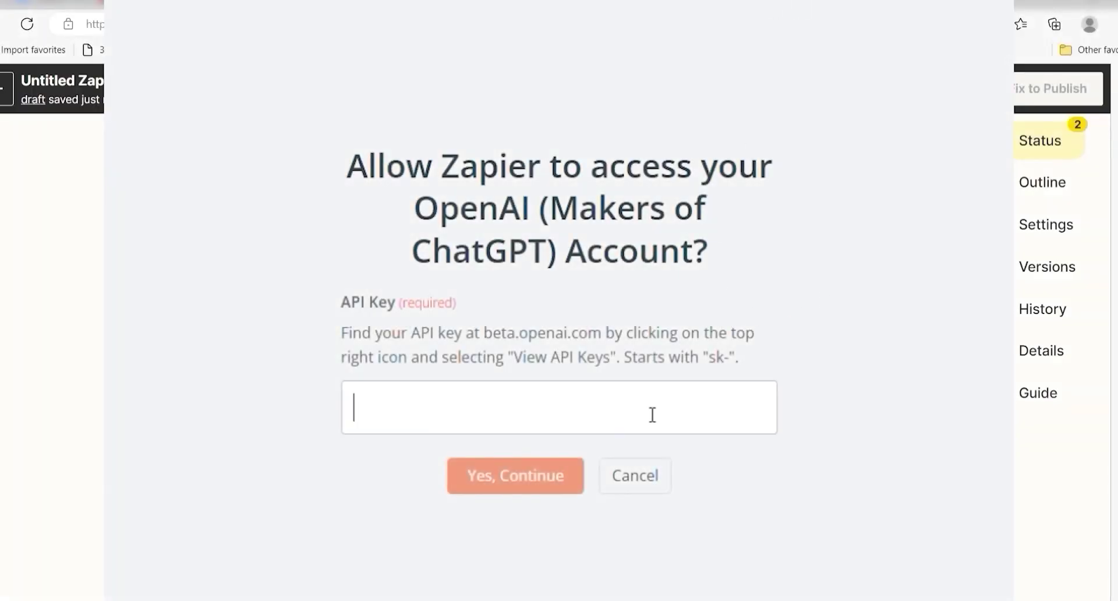
{"action": "key", "text": "ctrl+v"}
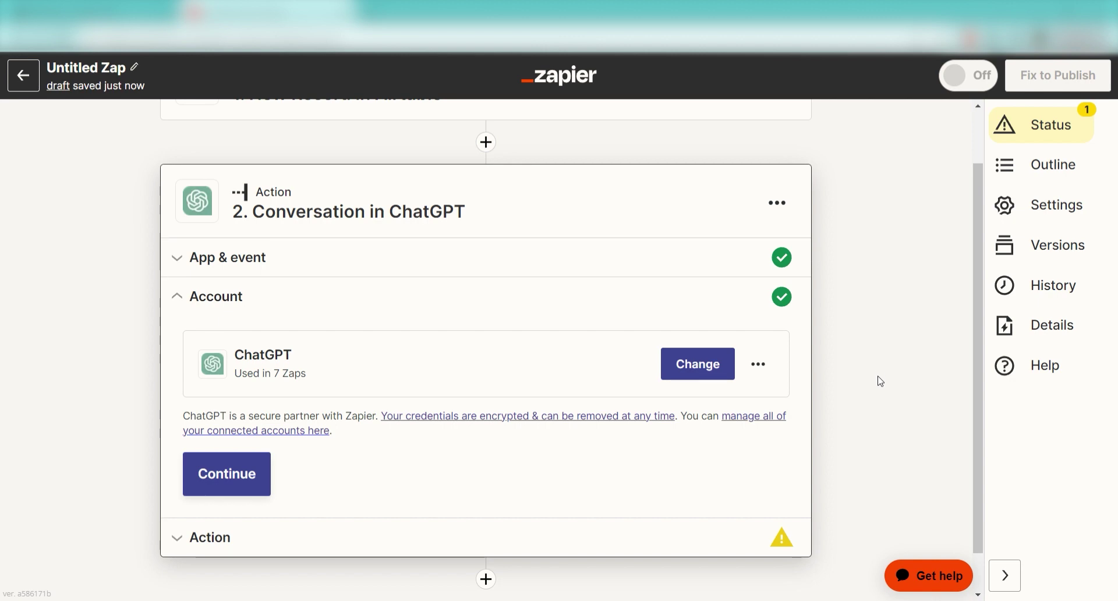
{"action": "left_click", "coordinate": [252, 484]}
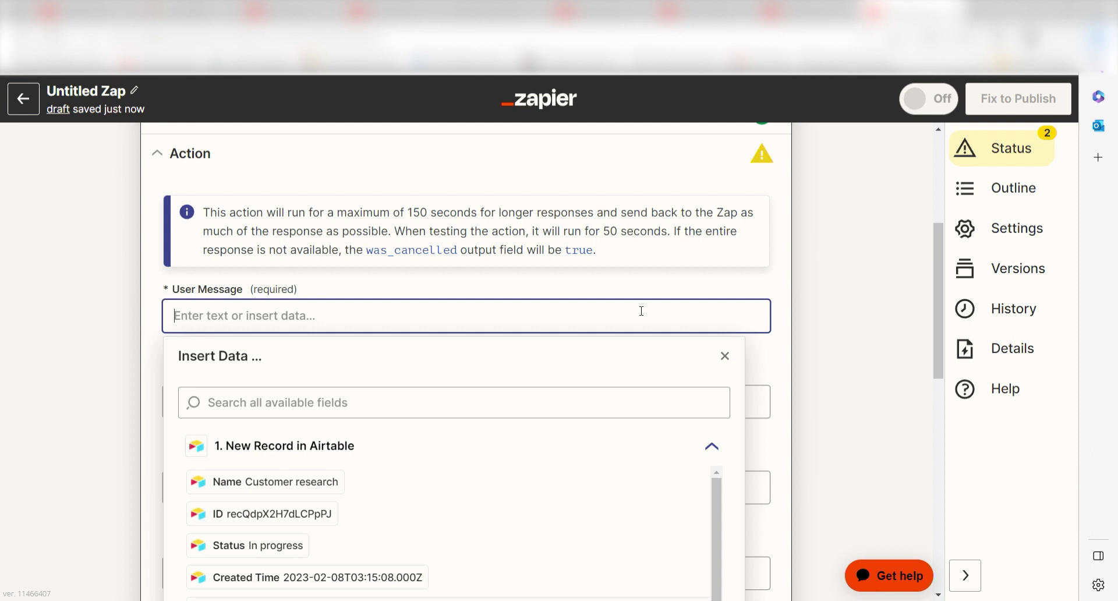
Set the ChatGPT user message to "outline this blog post for me." followed by the Airtable Description field, and test the action.
{"action": "type", "text": "outline this blog post for me."}
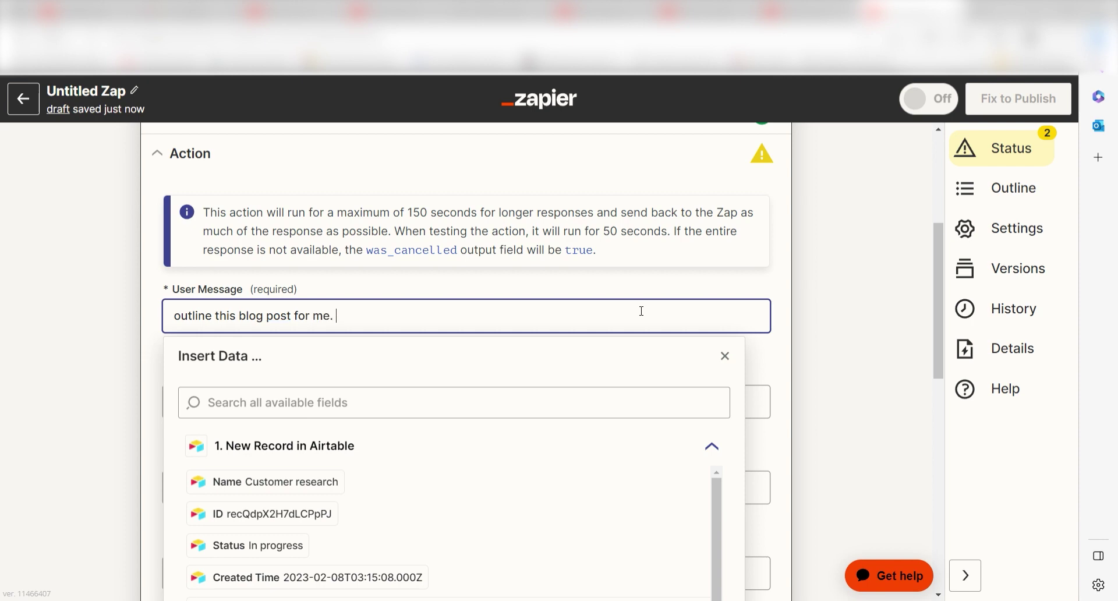
{"action": "scroll", "coordinate": [474, 502], "scroll_direction": "down", "scroll_amount": 2}
{"action": "left_click", "coordinate": [424, 507]}
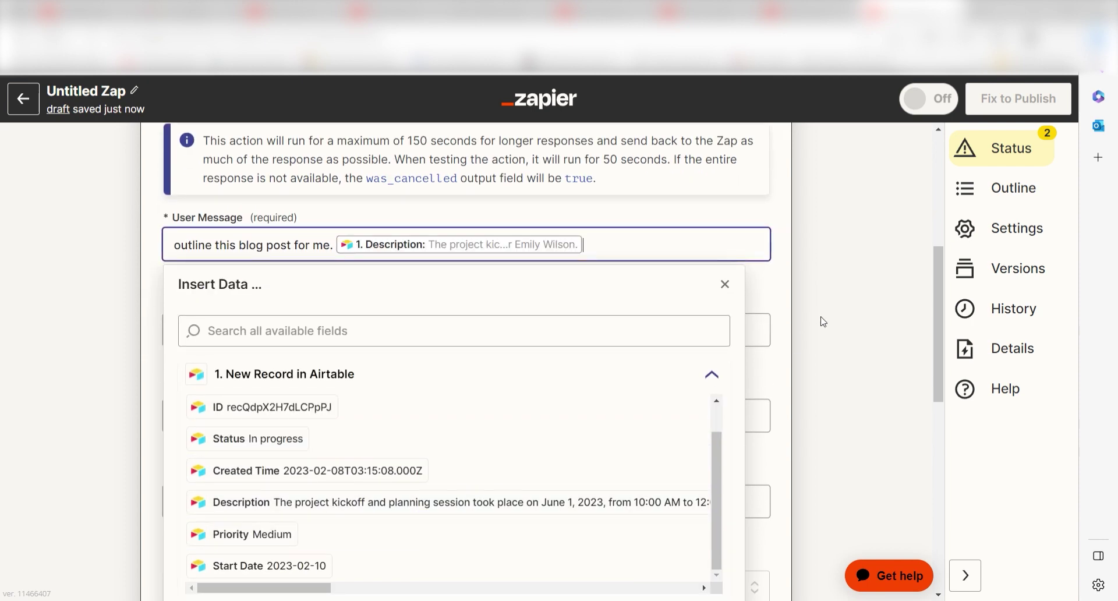
{"action": "left_click", "coordinate": [823, 320]}
{"action": "scroll", "coordinate": [938, 271], "scroll_direction": "down", "scroll_amount": 8}
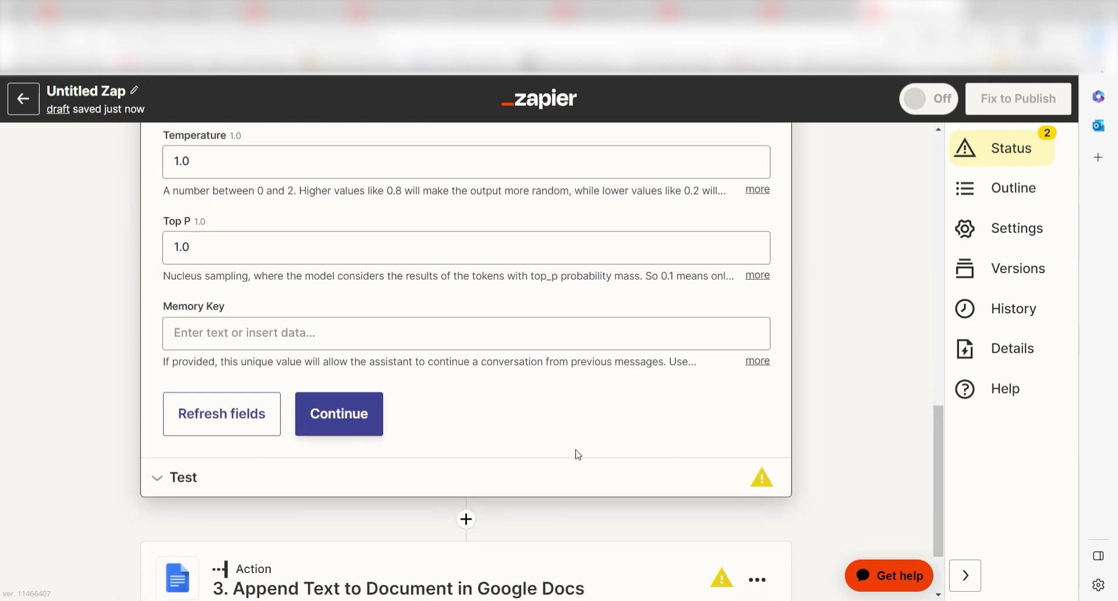
{"action": "left_click", "coordinate": [348, 427]}
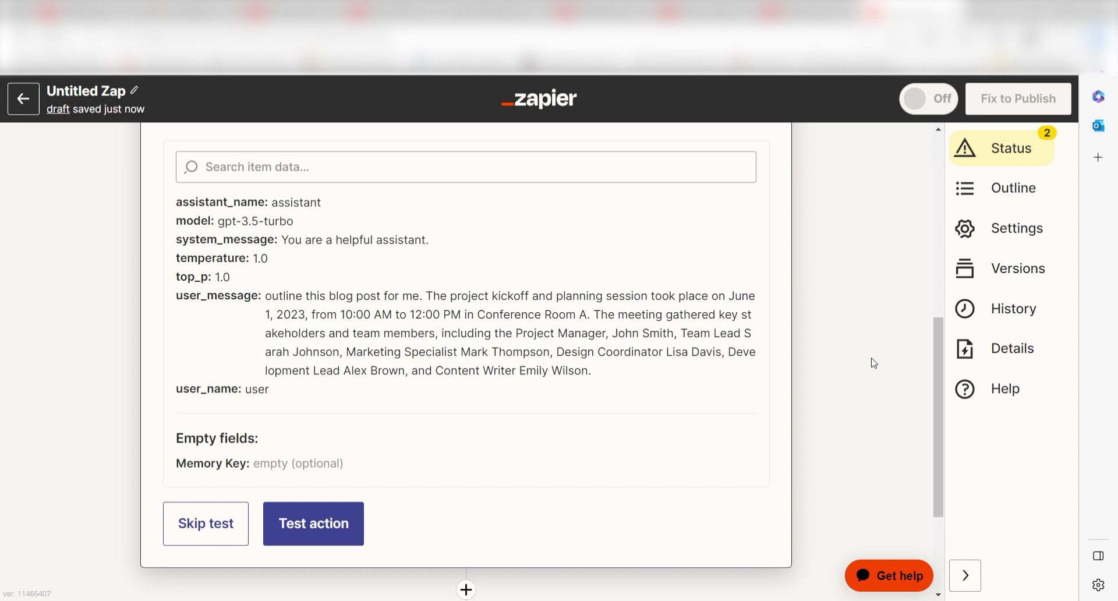
{"action": "left_click", "coordinate": [321, 528]}
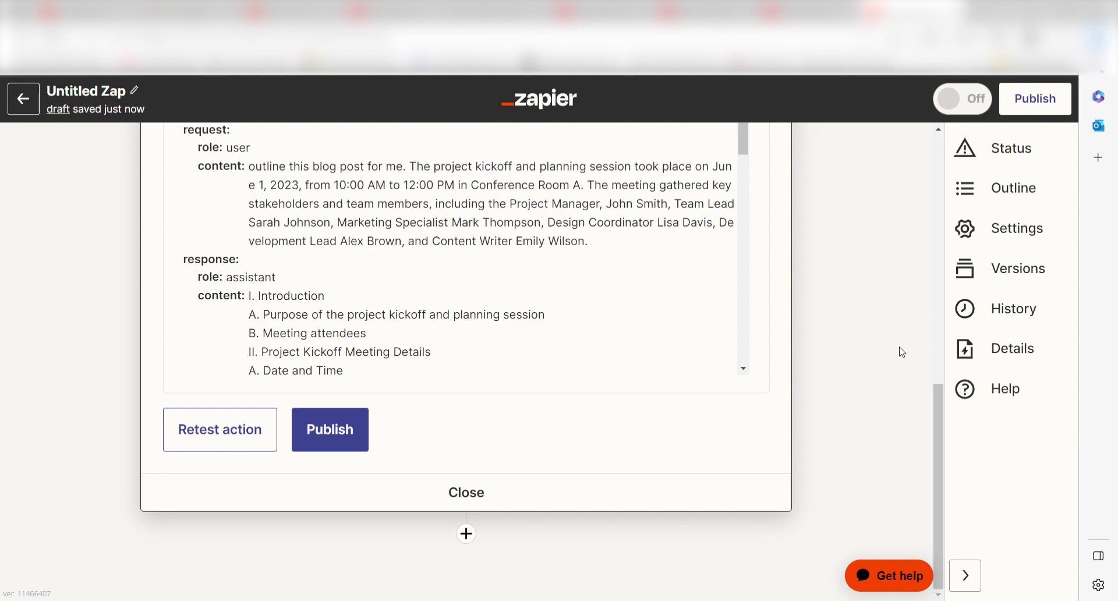
Add a third action using Google Docs with the Append Text to Document event, and continue with the Google Docs #2 account.
{"action": "left_click", "coordinate": [466, 534]}
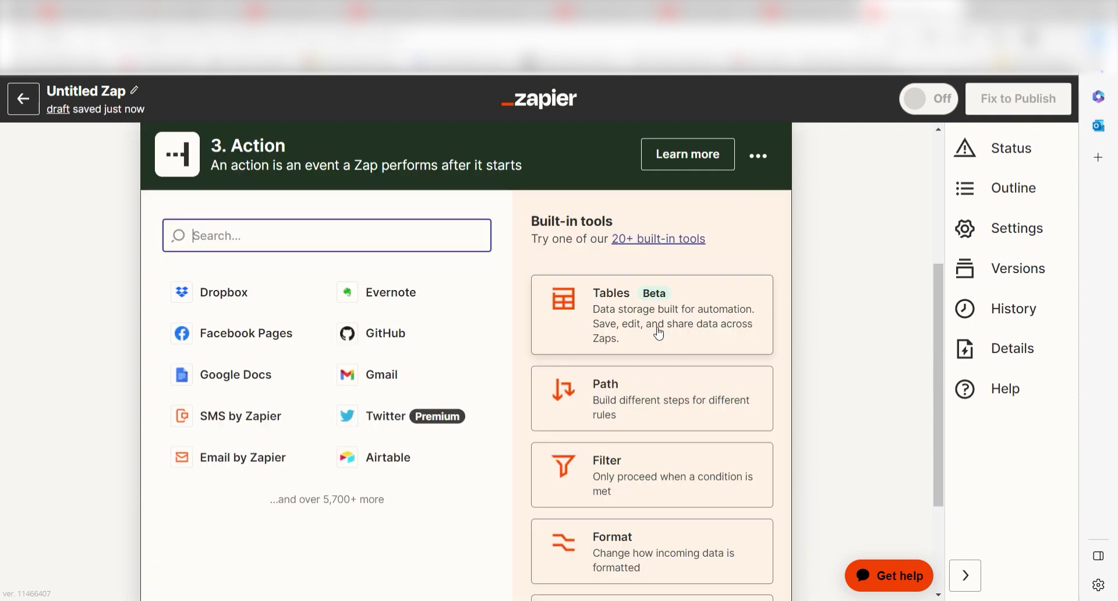
{"action": "type", "text": "google docs"}
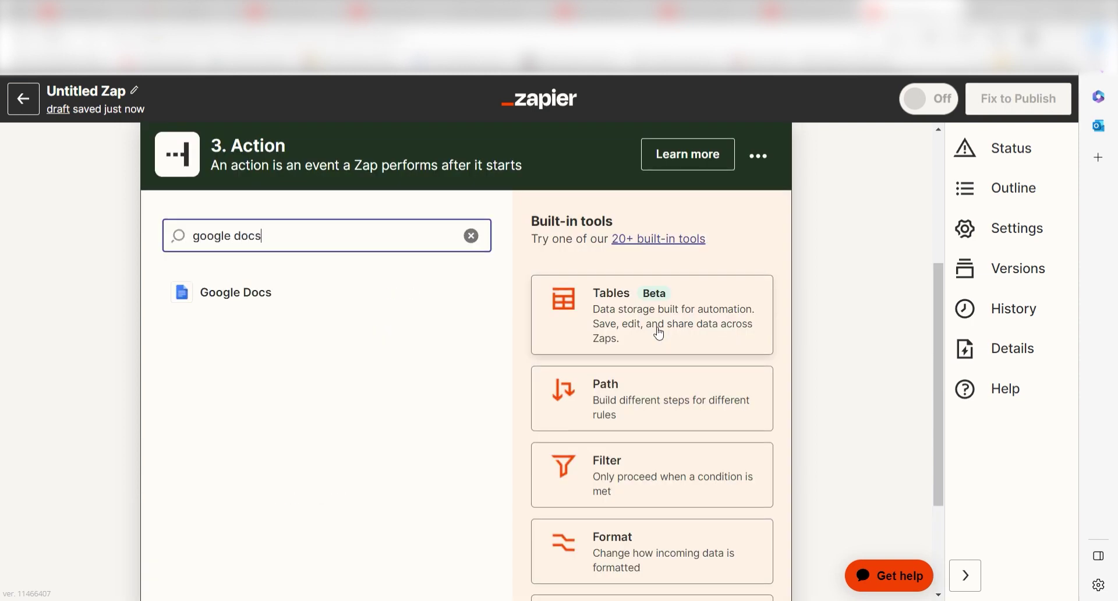
{"action": "left_click", "coordinate": [245, 292]}
{"action": "left_click", "coordinate": [372, 392]}
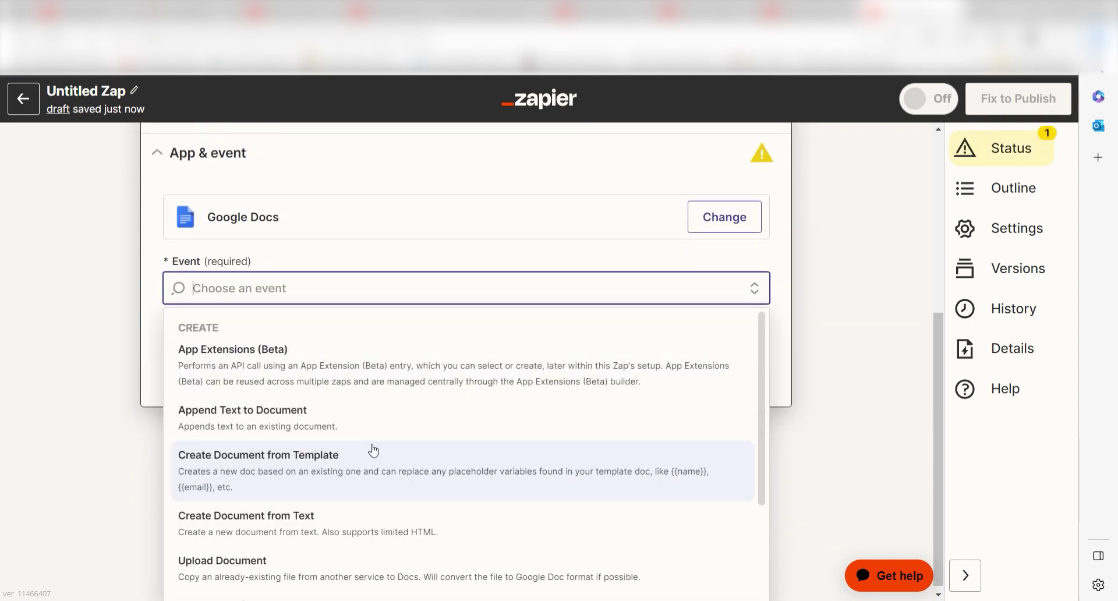
{"action": "left_click", "coordinate": [245, 264]}
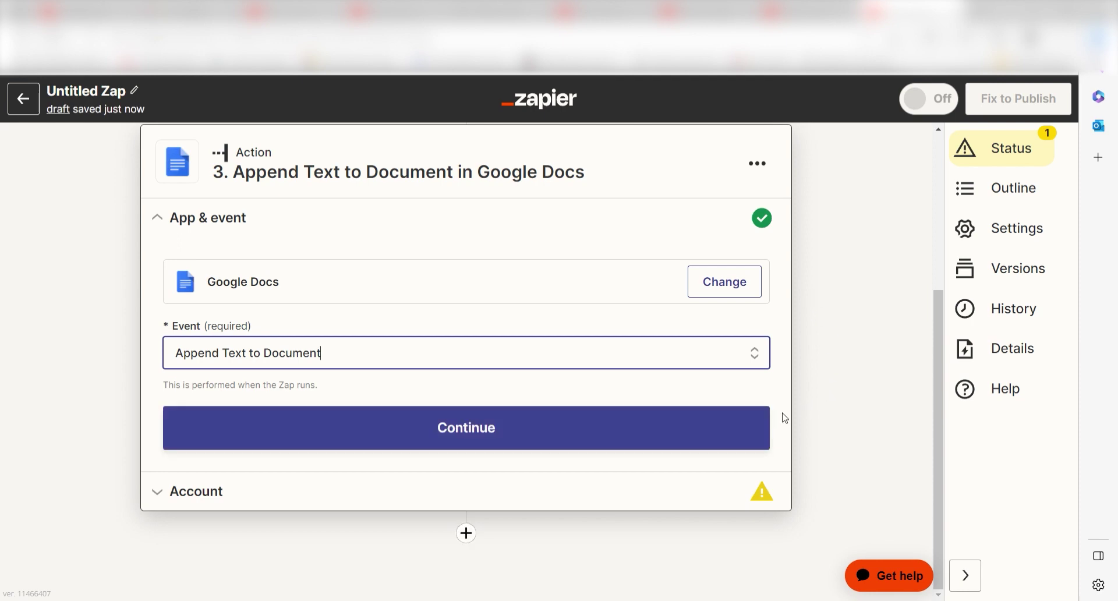
{"action": "left_click", "coordinate": [764, 428]}
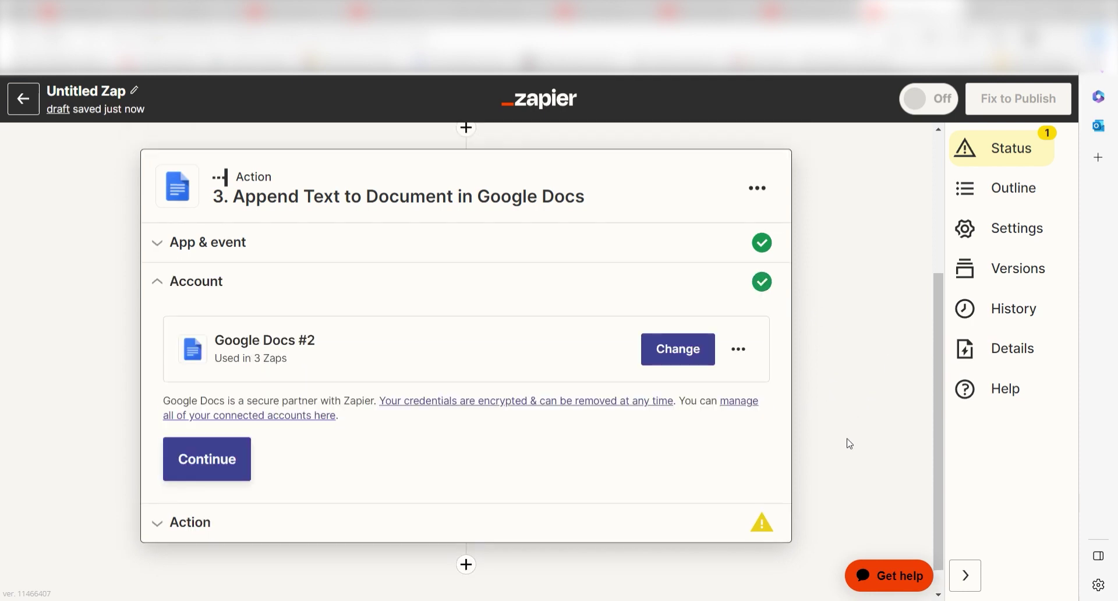
{"action": "left_click", "coordinate": [221, 459]}
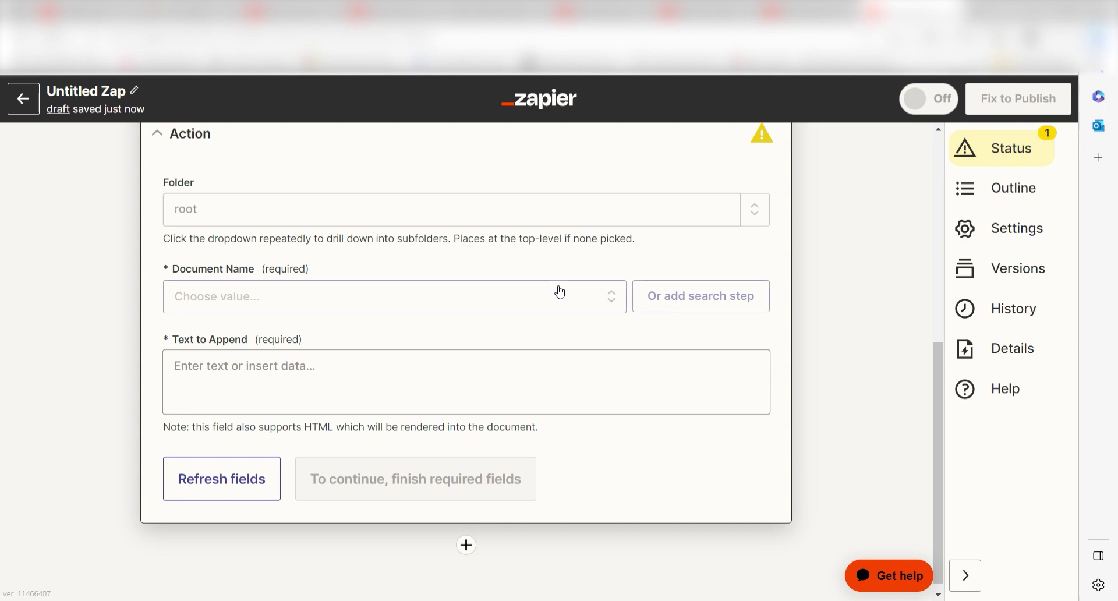
Append "Blog Outline:" plus ChatGPT's Assistant Response Message to the document "Create an AI writing Coach", and test the action.
{"action": "left_click", "coordinate": [558, 291]}
{"action": "left_click", "coordinate": [262, 433]}
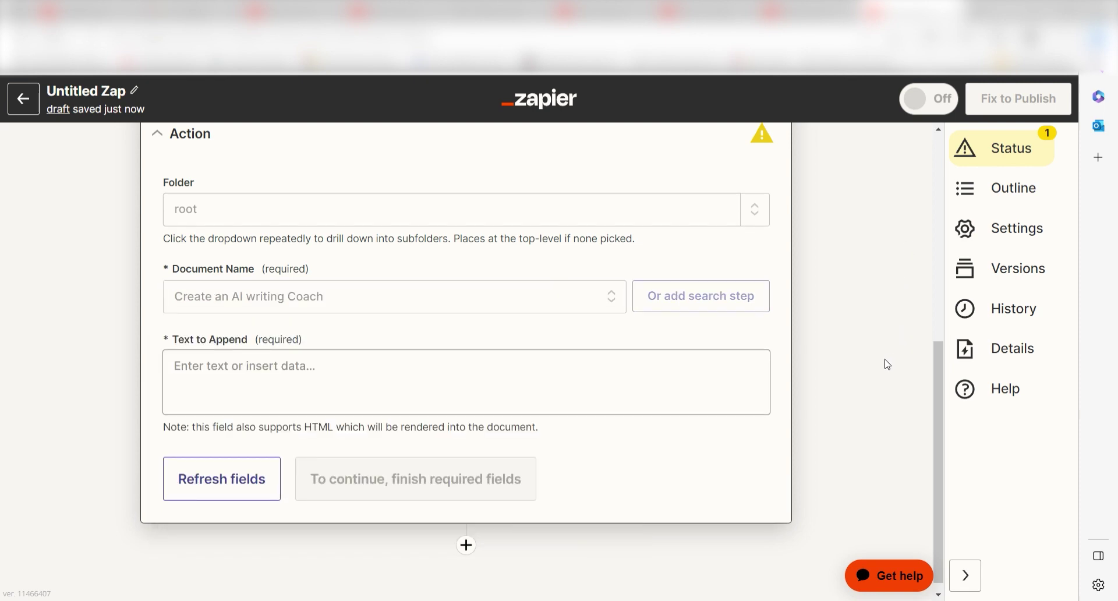
{"action": "left_click", "coordinate": [557, 376]}
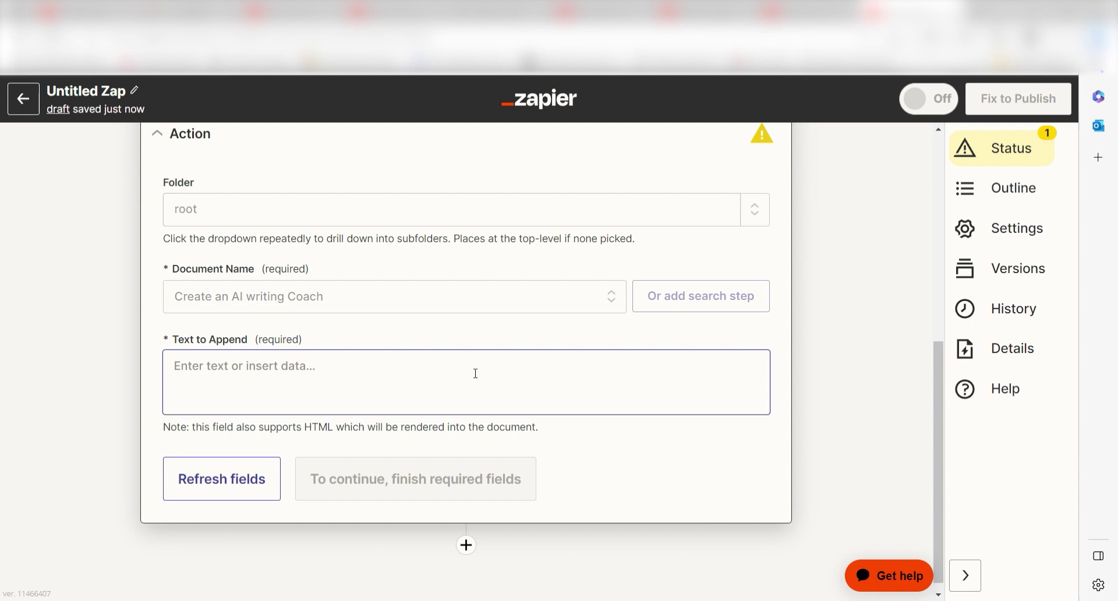
{"action": "type", "text": "Blog Outline:"}
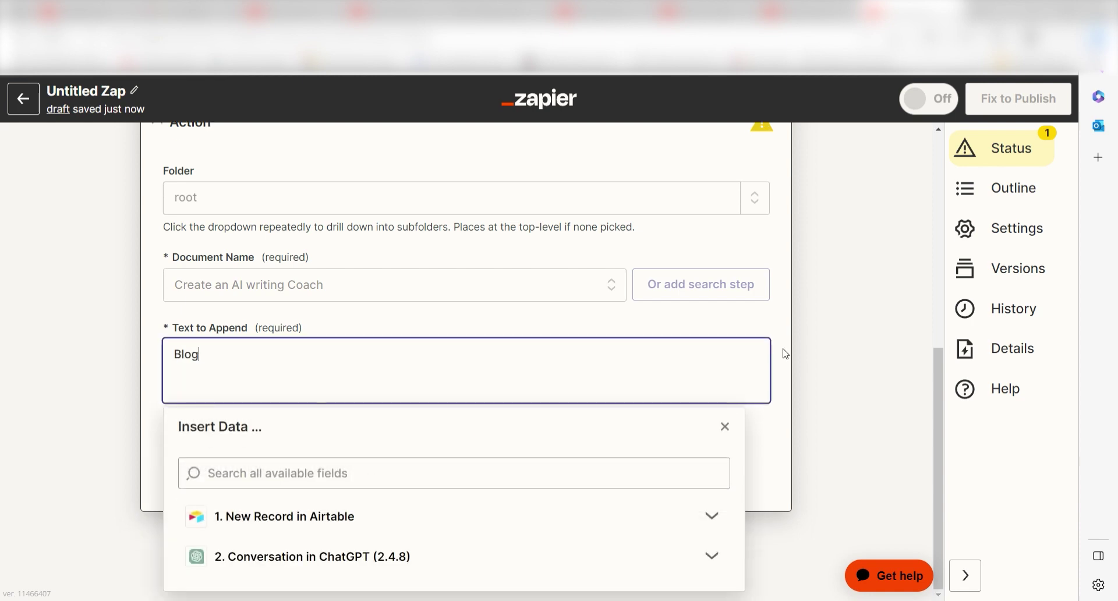
{"action": "left_click", "coordinate": [424, 556]}
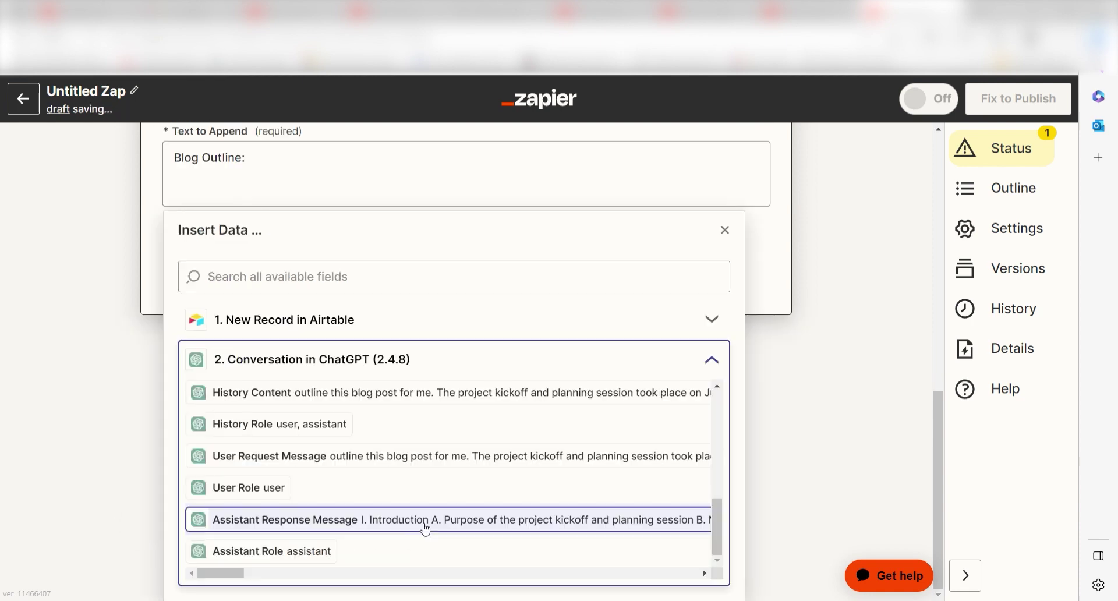
{"action": "left_click", "coordinate": [424, 524]}
{"action": "left_click", "coordinate": [832, 320]}
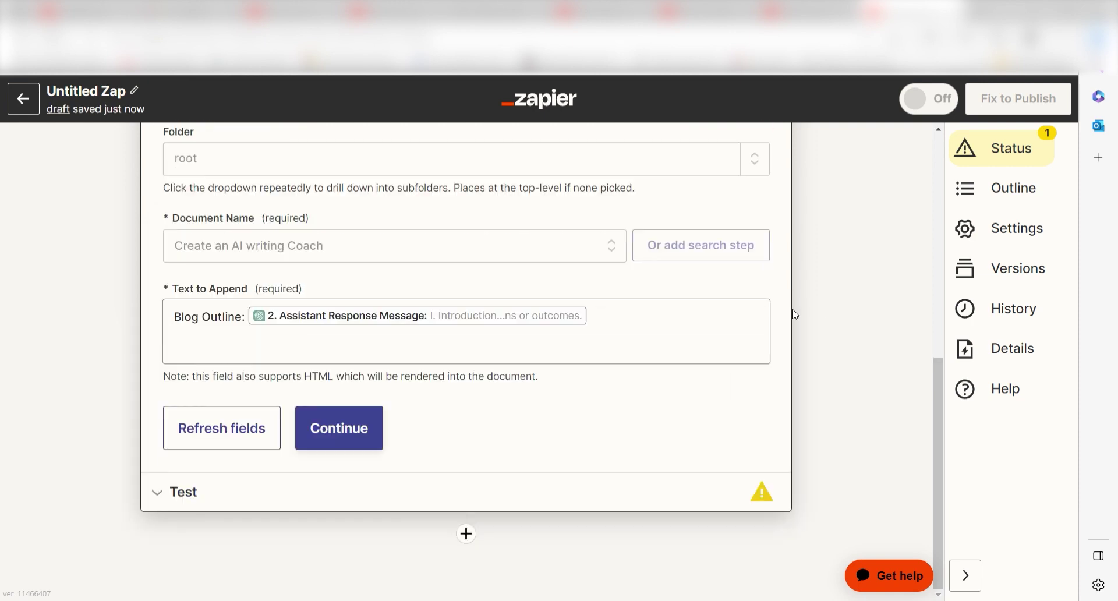
{"action": "left_click", "coordinate": [386, 432]}
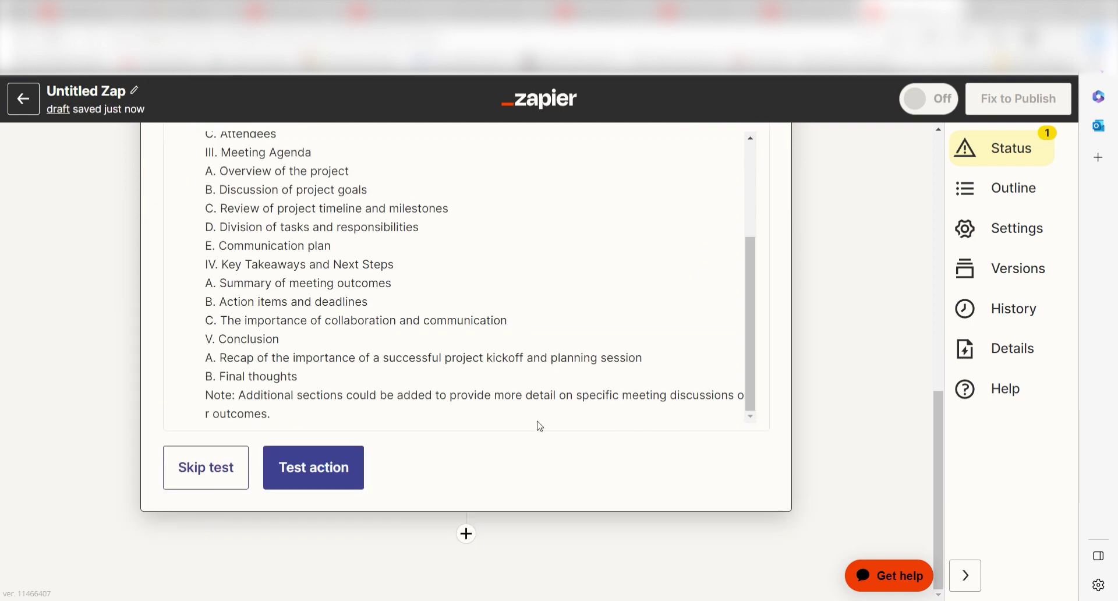
{"action": "left_click", "coordinate": [318, 466]}
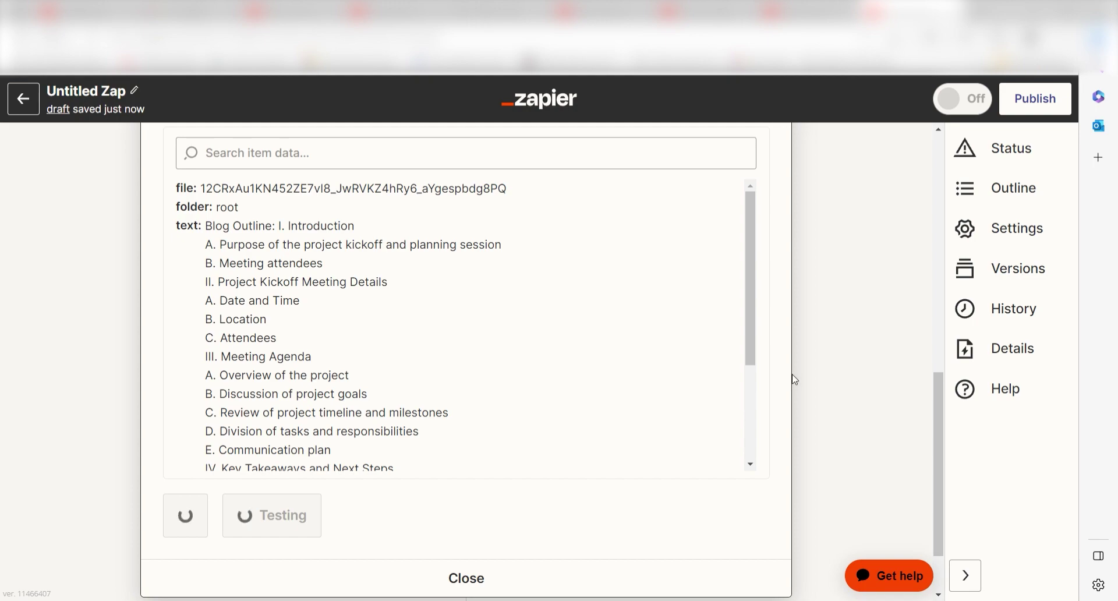